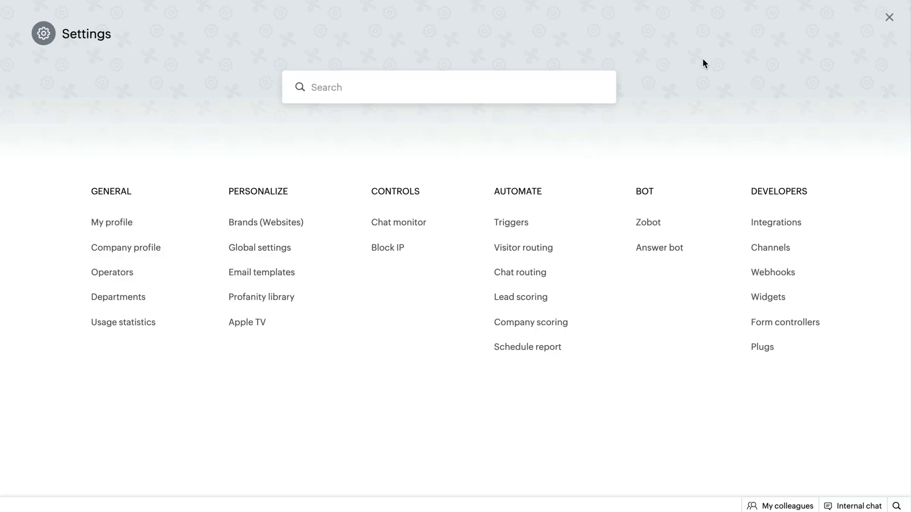
- Show the Operators list under General settings, currently holding only the owner
left_click(113, 276)
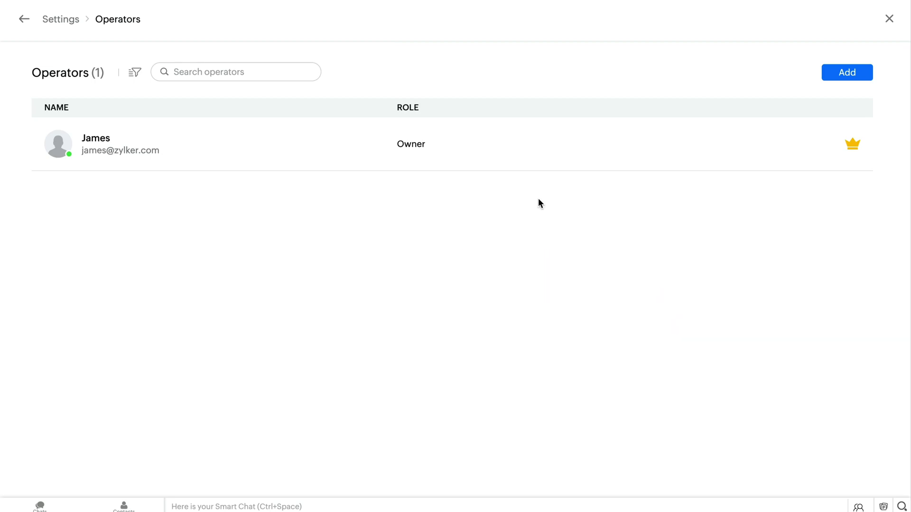
left_click(838, 77)
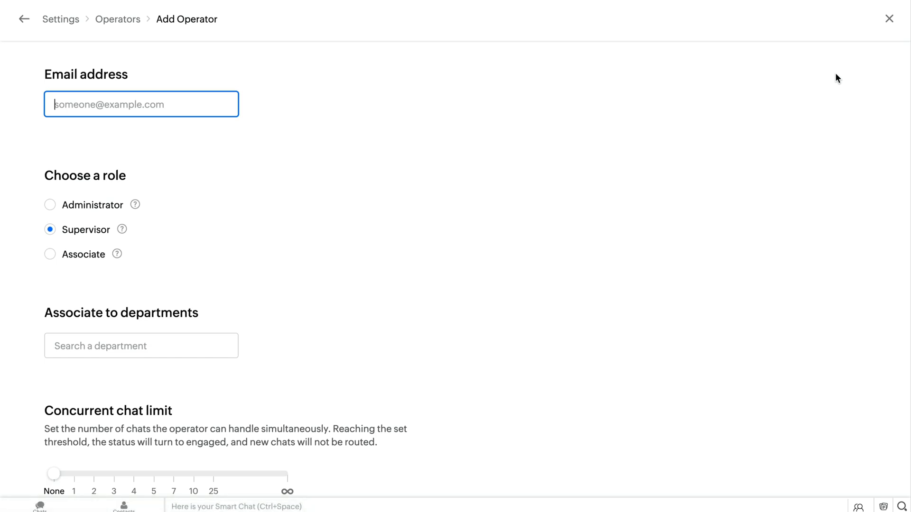
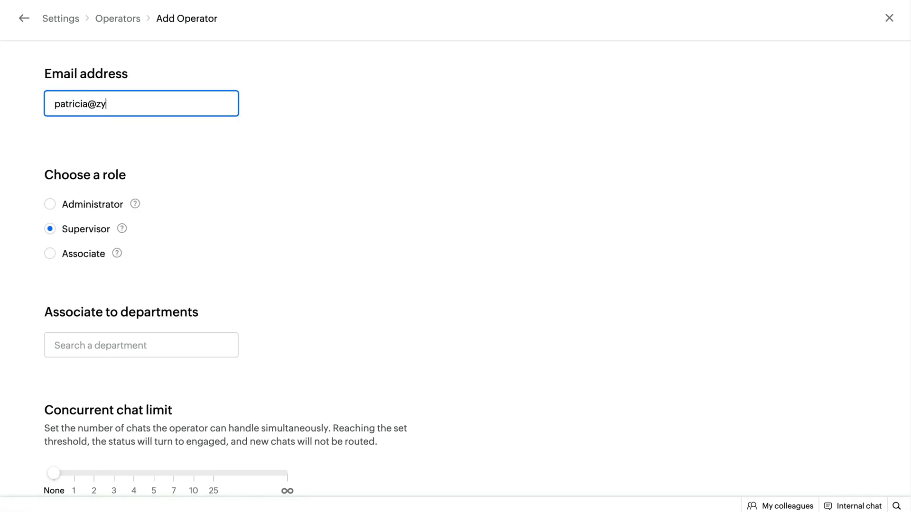
left_click(251, 150)
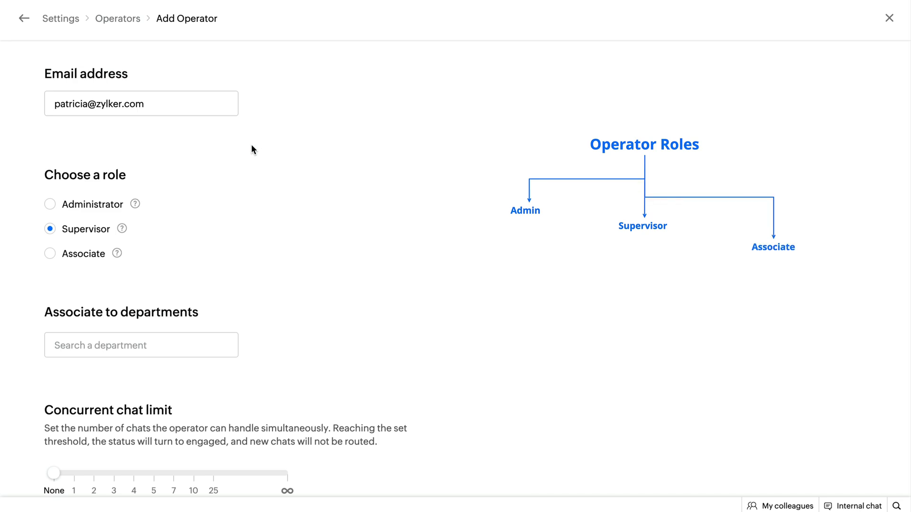
- Compare Administrator and Supervisor roles, then choose Associate for the new operator
left_click(49, 205)
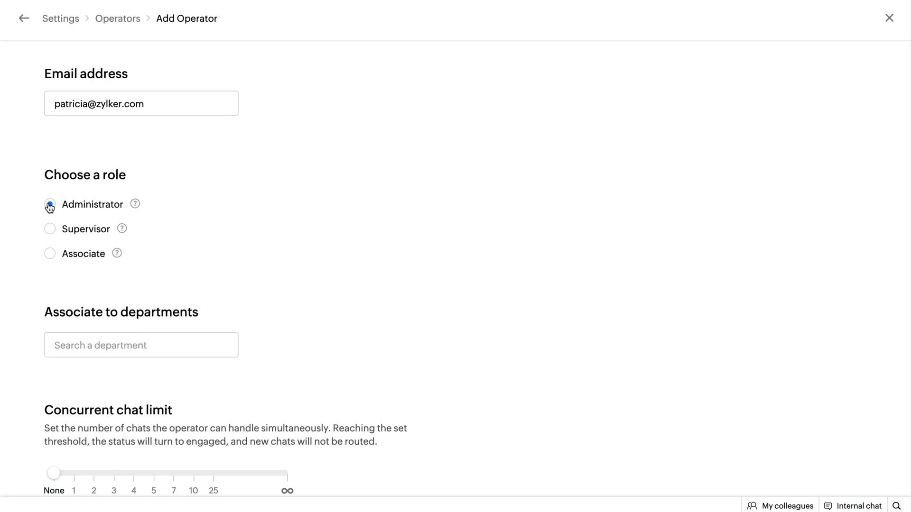
left_click(50, 229)
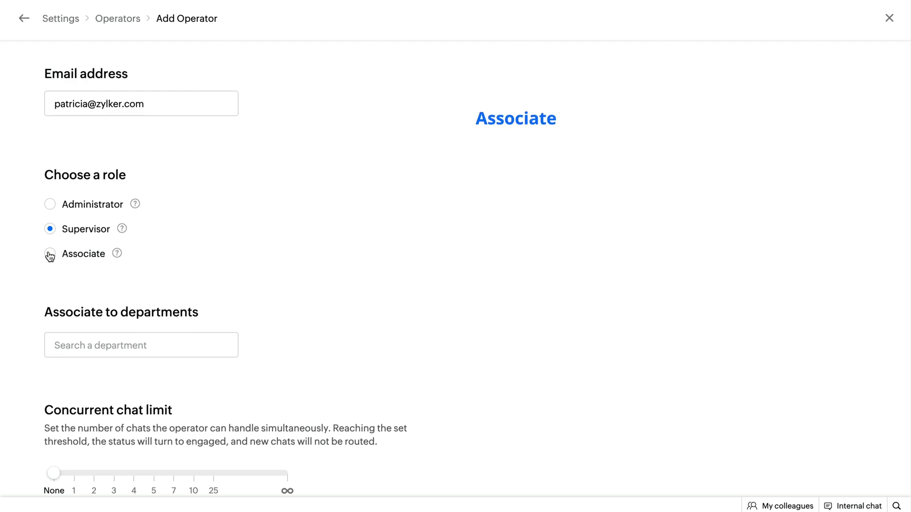
left_click(50, 254)
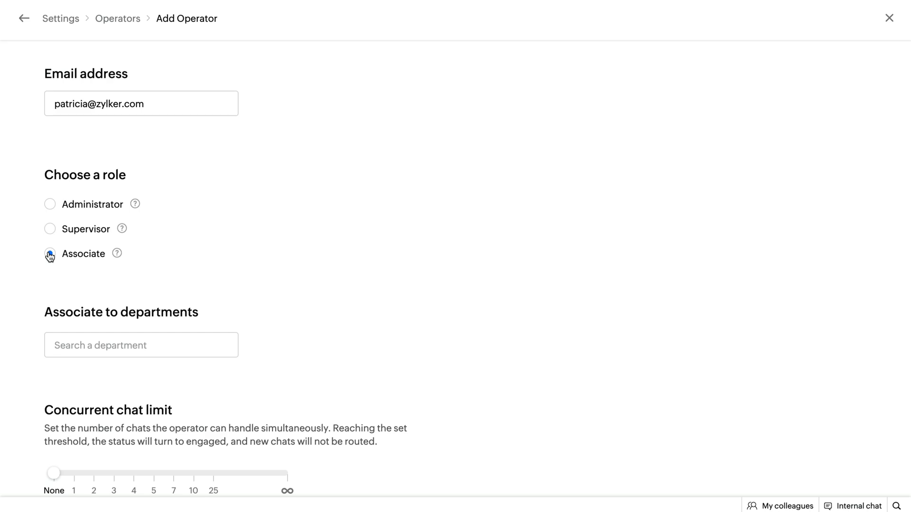
scroll(50, 257, "down", 3)
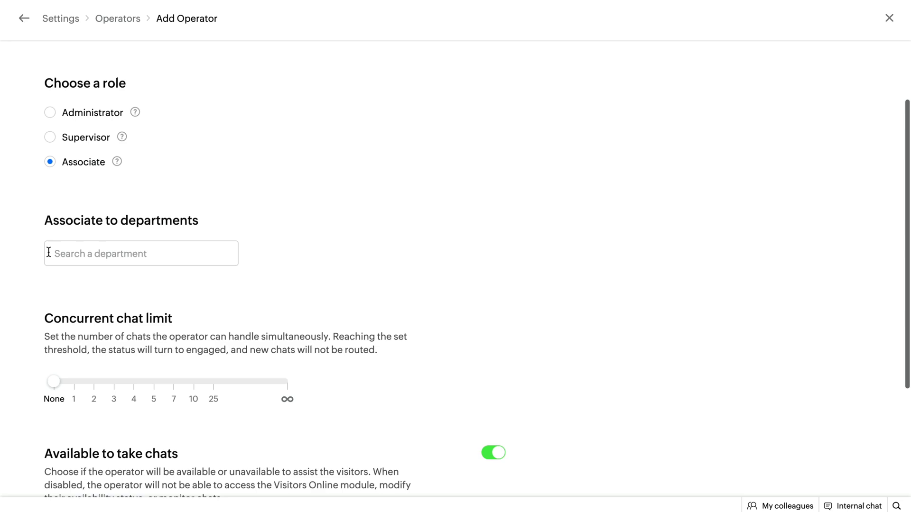
- Assign the General department to the new operator
left_click(79, 253)
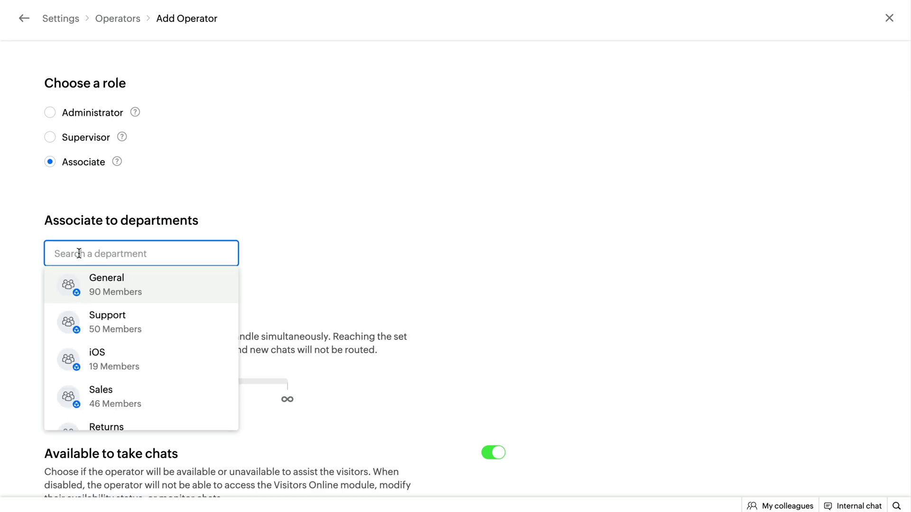
left_click(89, 285)
scroll(172, 321, "down", 3)
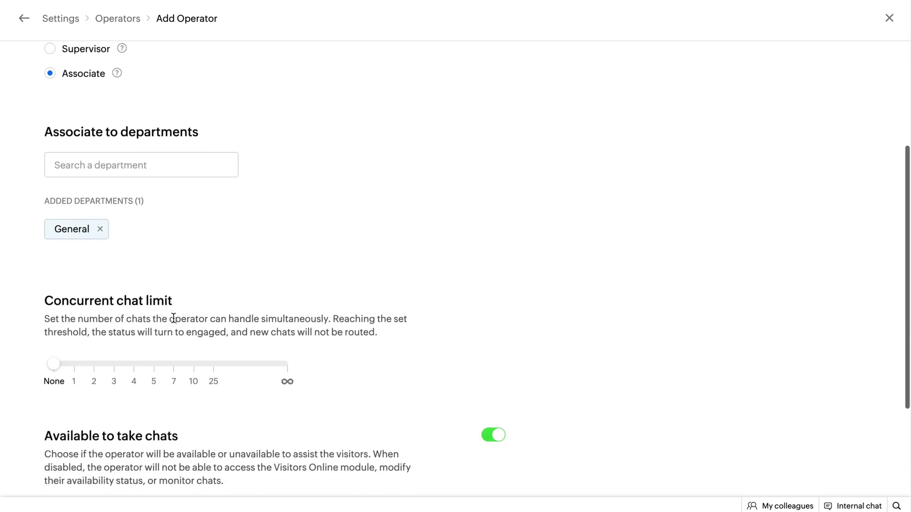
scroll(173, 323, "down", 3)
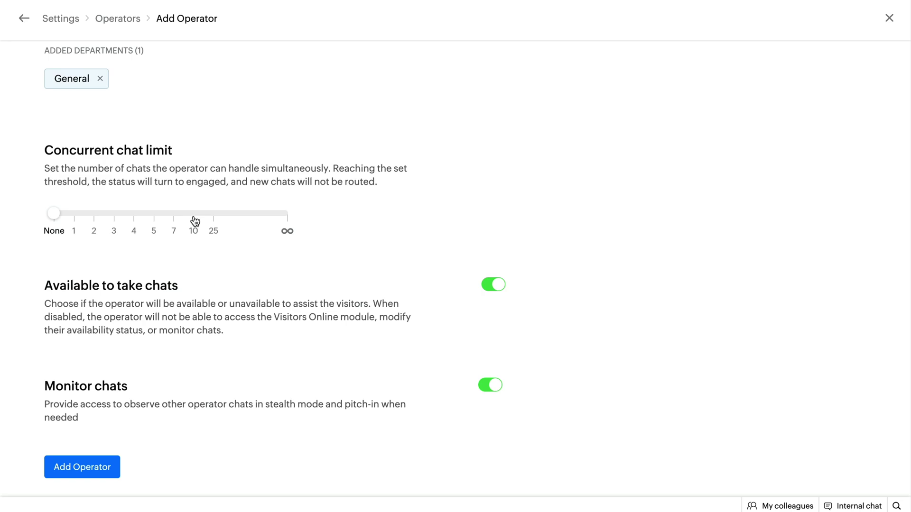
- Set the concurrent chat limit to 10 and create the operator, leaving her invited as Associate
left_click(194, 221)
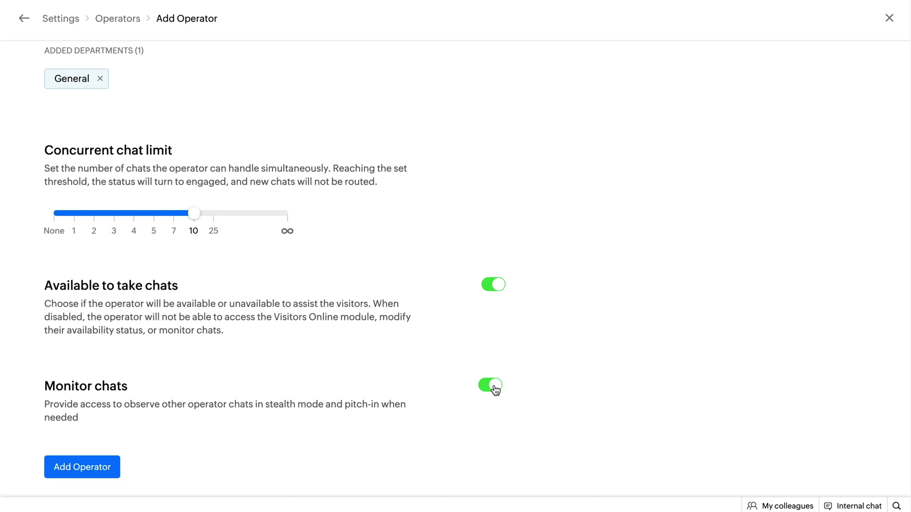
left_click(81, 470)
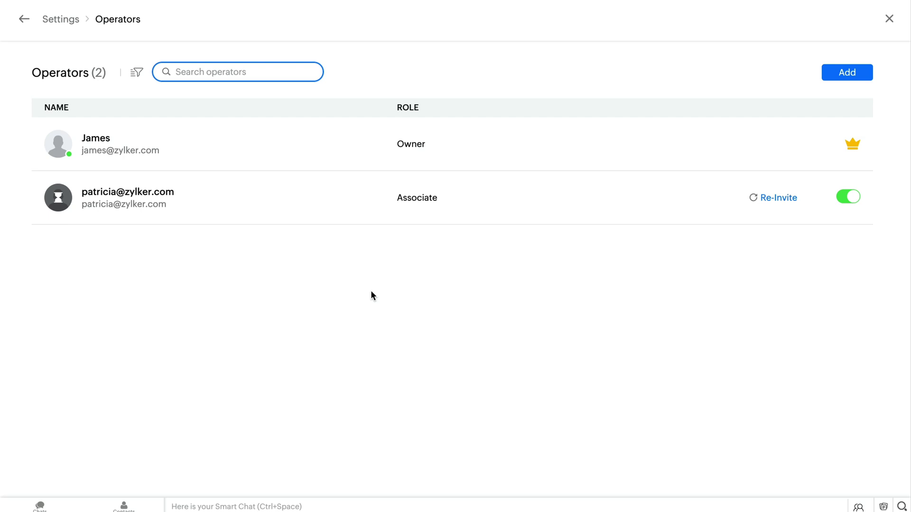
key("ctrl+r")
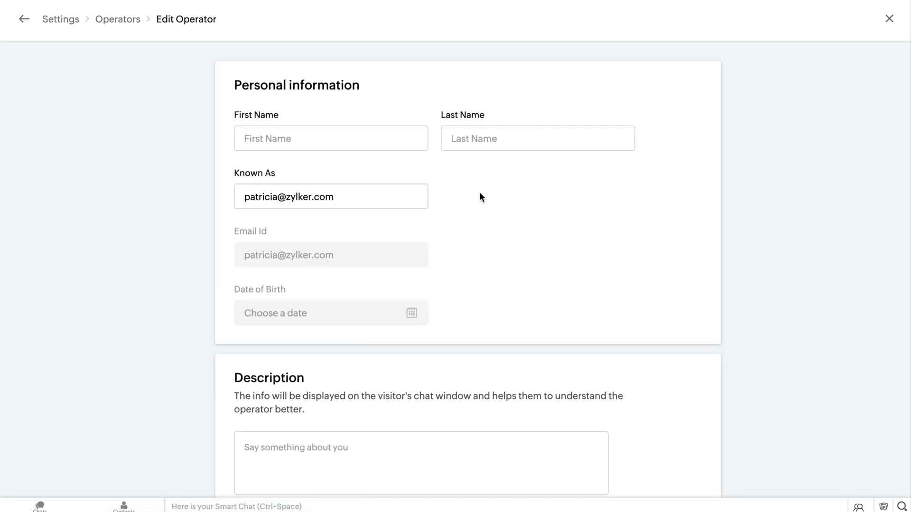
scroll(461, 256, "down", 3)
scroll(457, 277, "down", 2)
scroll(457, 279, "down", 1)
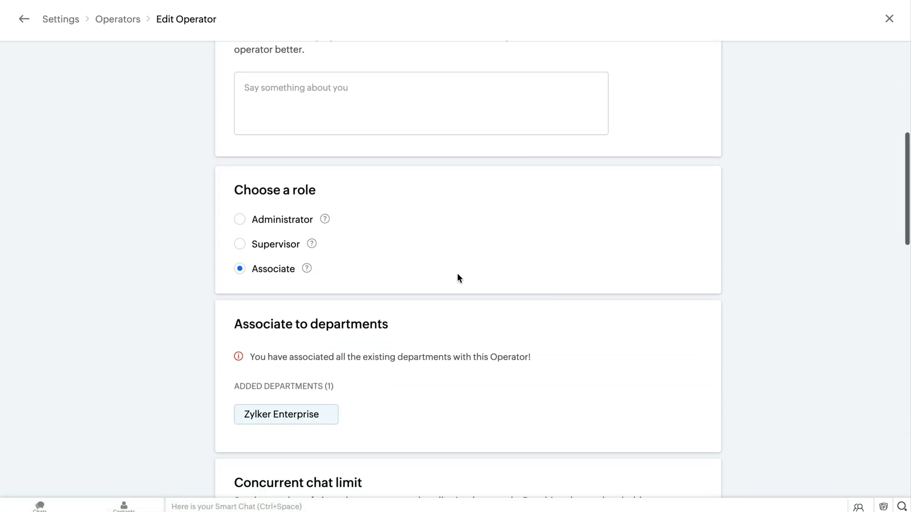
scroll(458, 279, "down", 1)
left_click(240, 218)
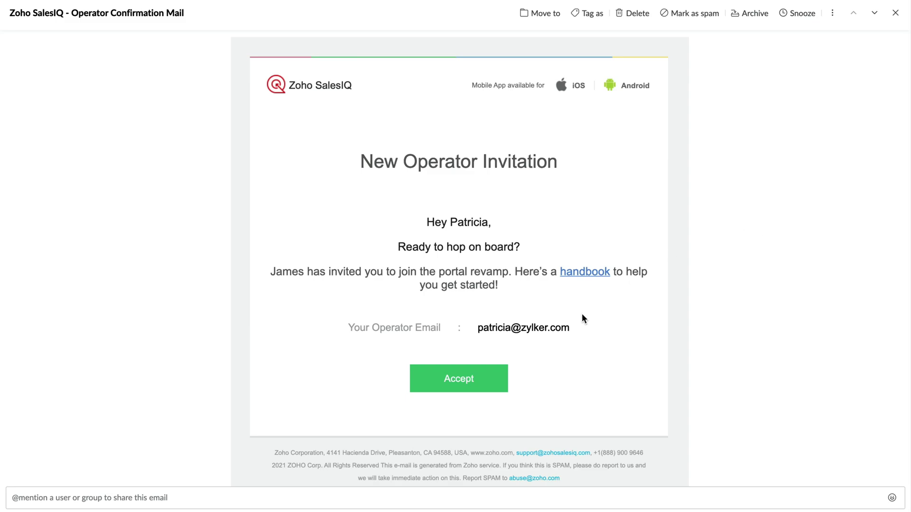
- Accept the New Operator Invitation email, landing on the live visitors view
left_click(466, 374)
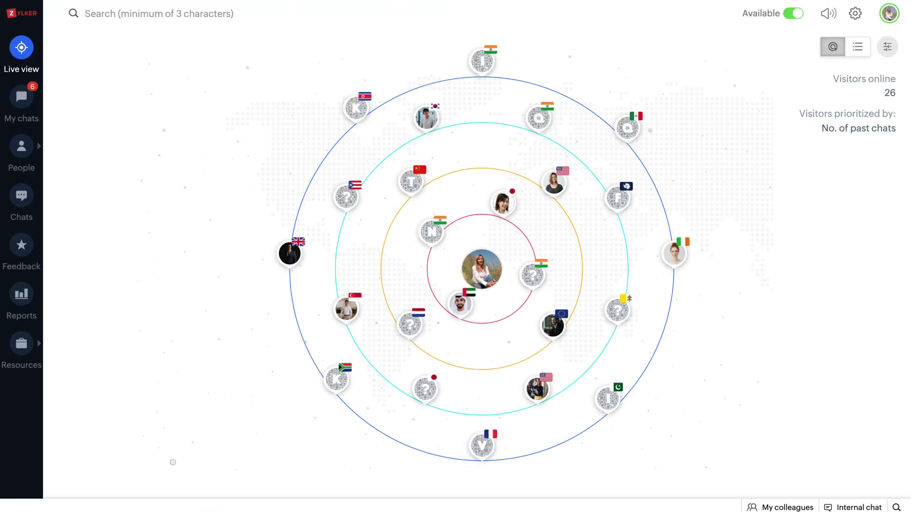